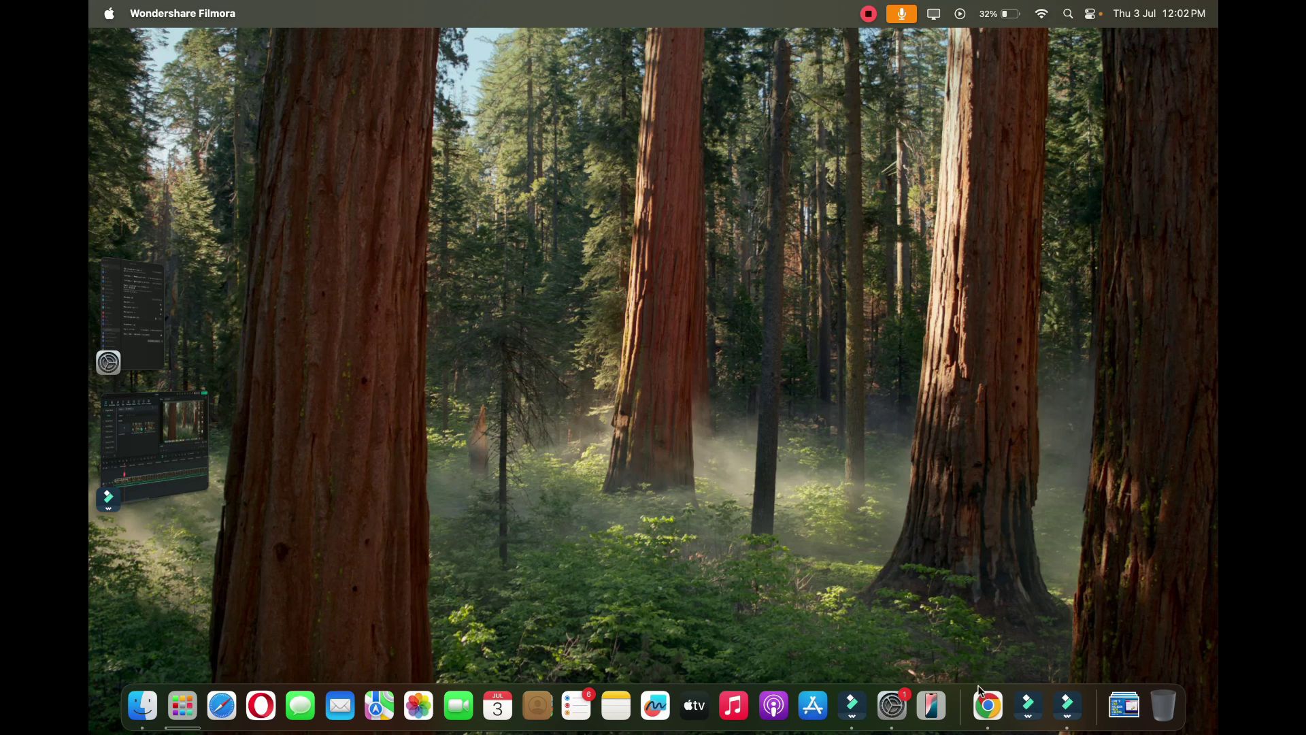
# Step: Launch Chrome and search Google for "chrome webs tore"
pyautogui.click(987, 704)
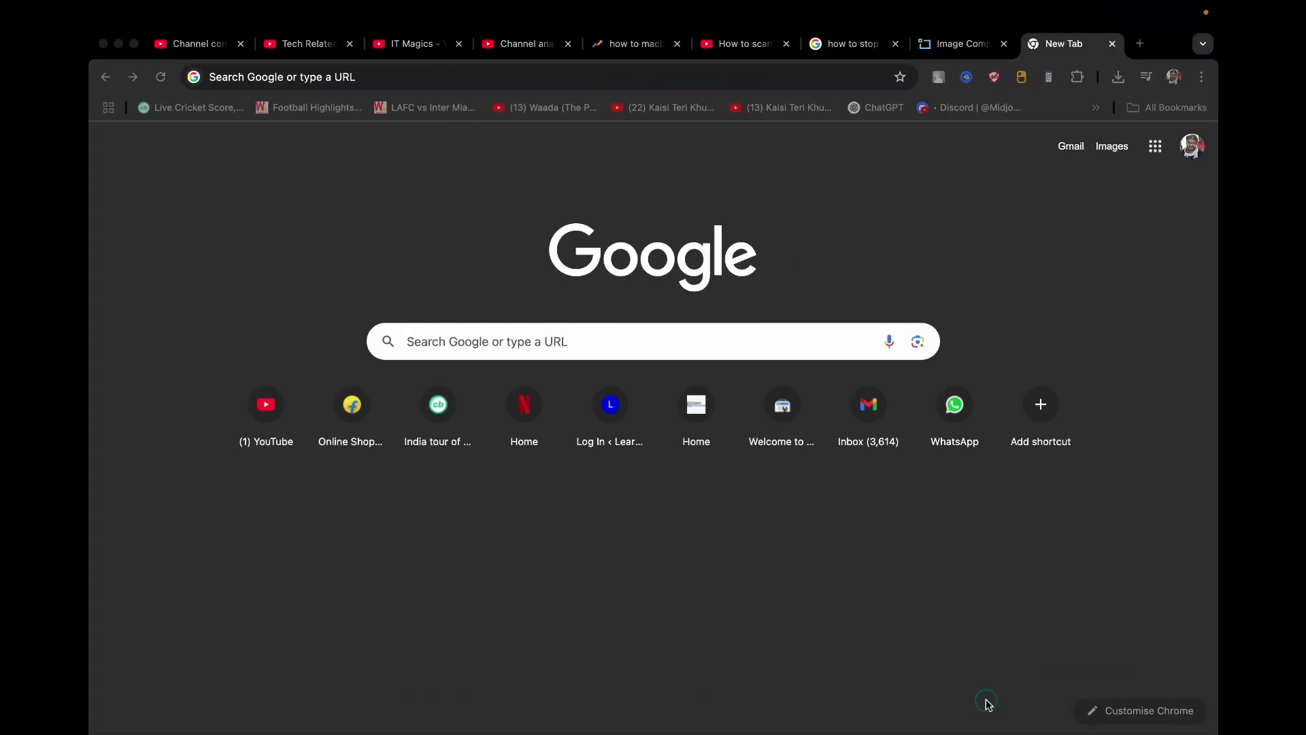
pyautogui.click(633, 77)
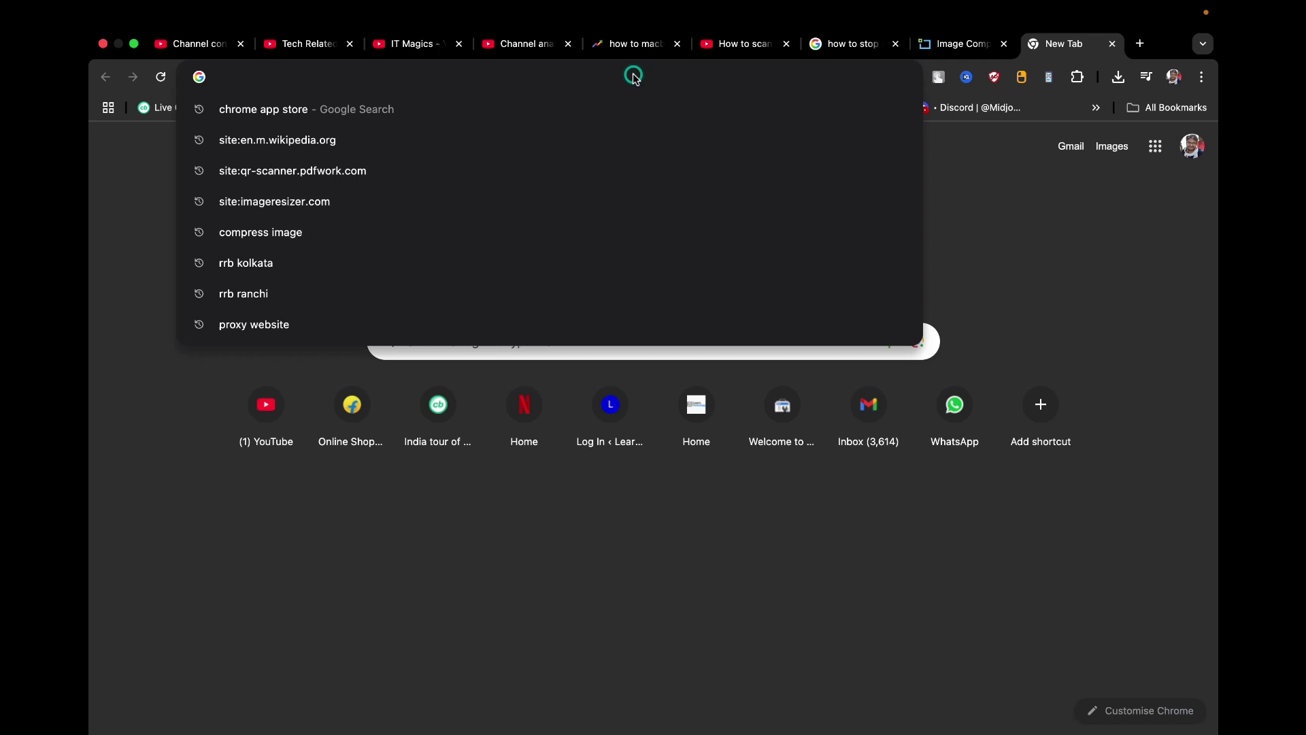
pyautogui.write('chrom')
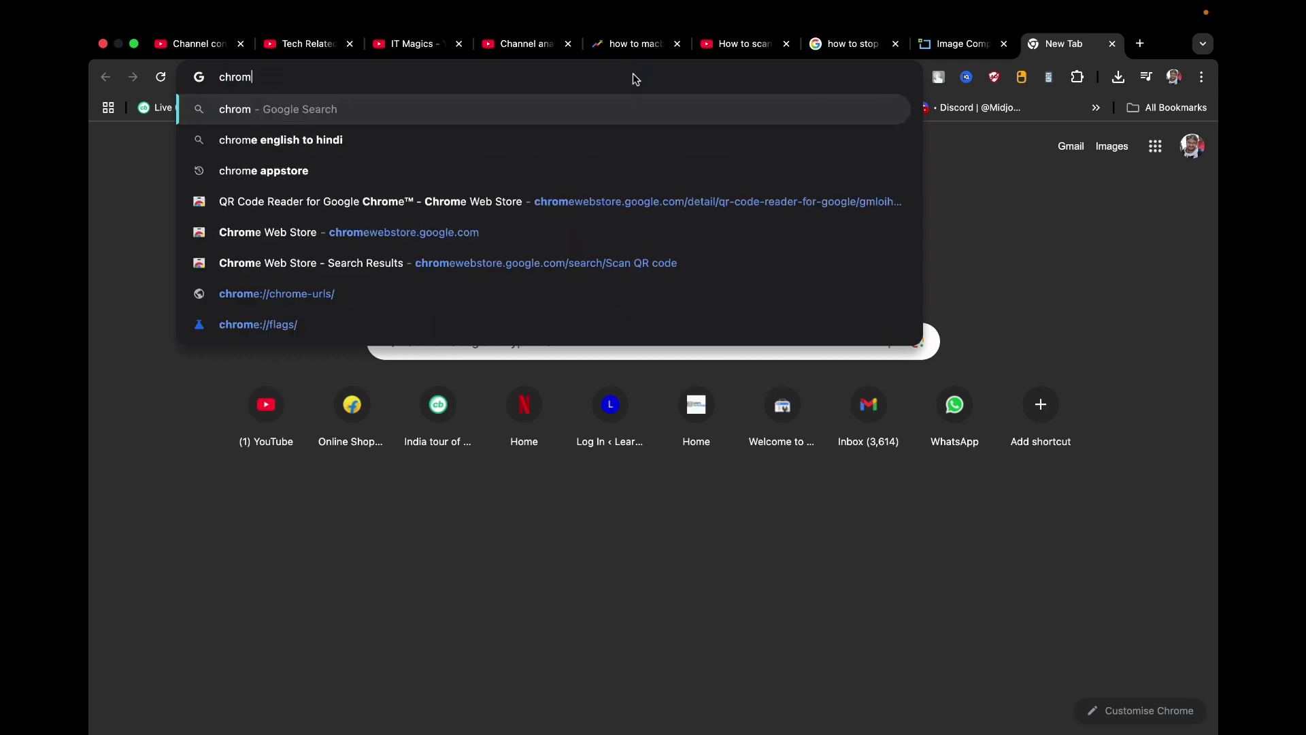
pyautogui.write('e webs tore')
pyautogui.press('Return')
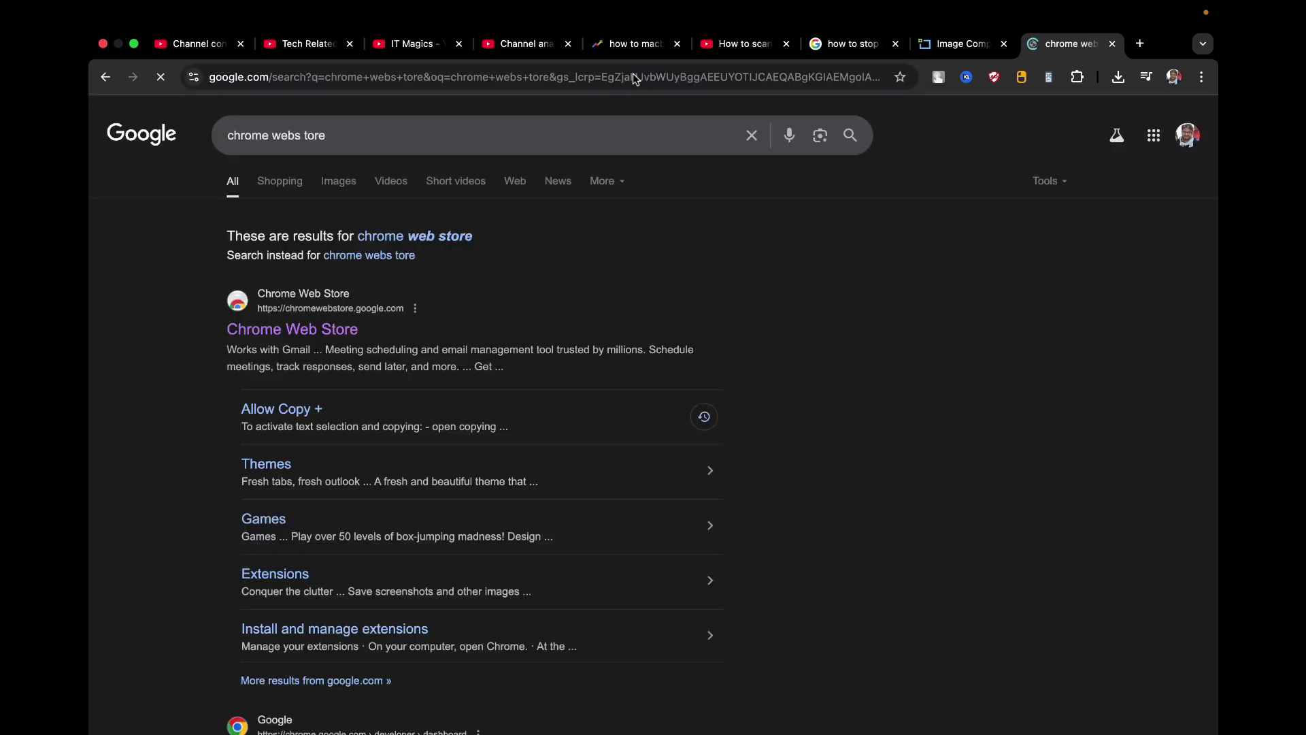
# Step: Open the Chrome Web Store, search "scan qr code" and open the QR Code Reader for Google Chrome listing
pyautogui.click(310, 330)
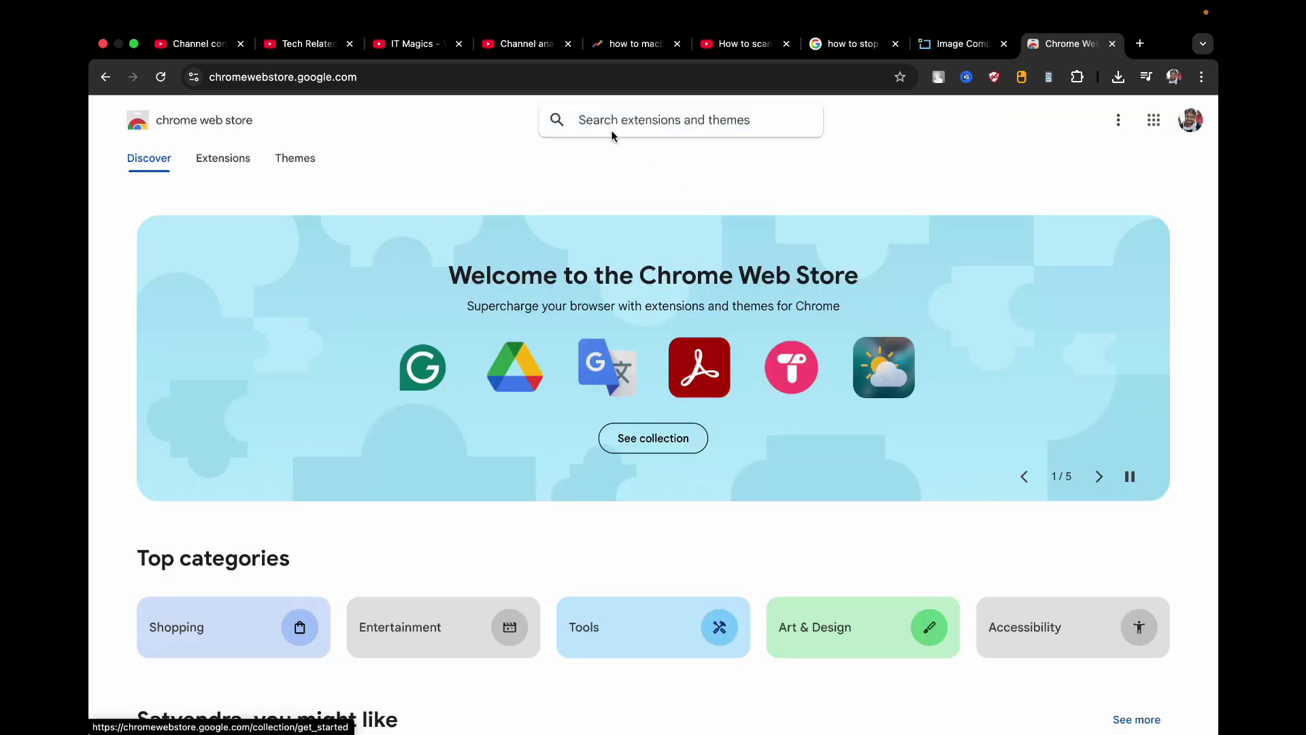
pyautogui.click(612, 120)
pyautogui.write('scan qr co')
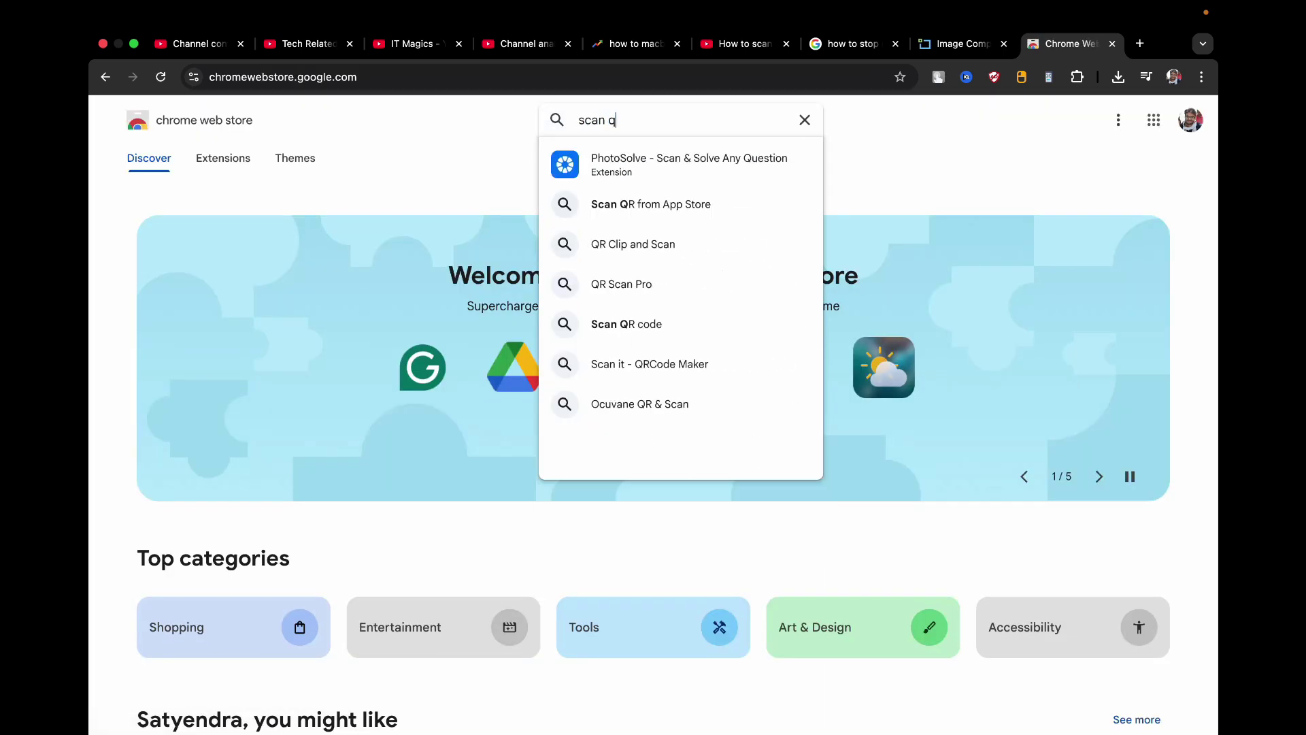
pyautogui.write('de')
pyautogui.press('Return')
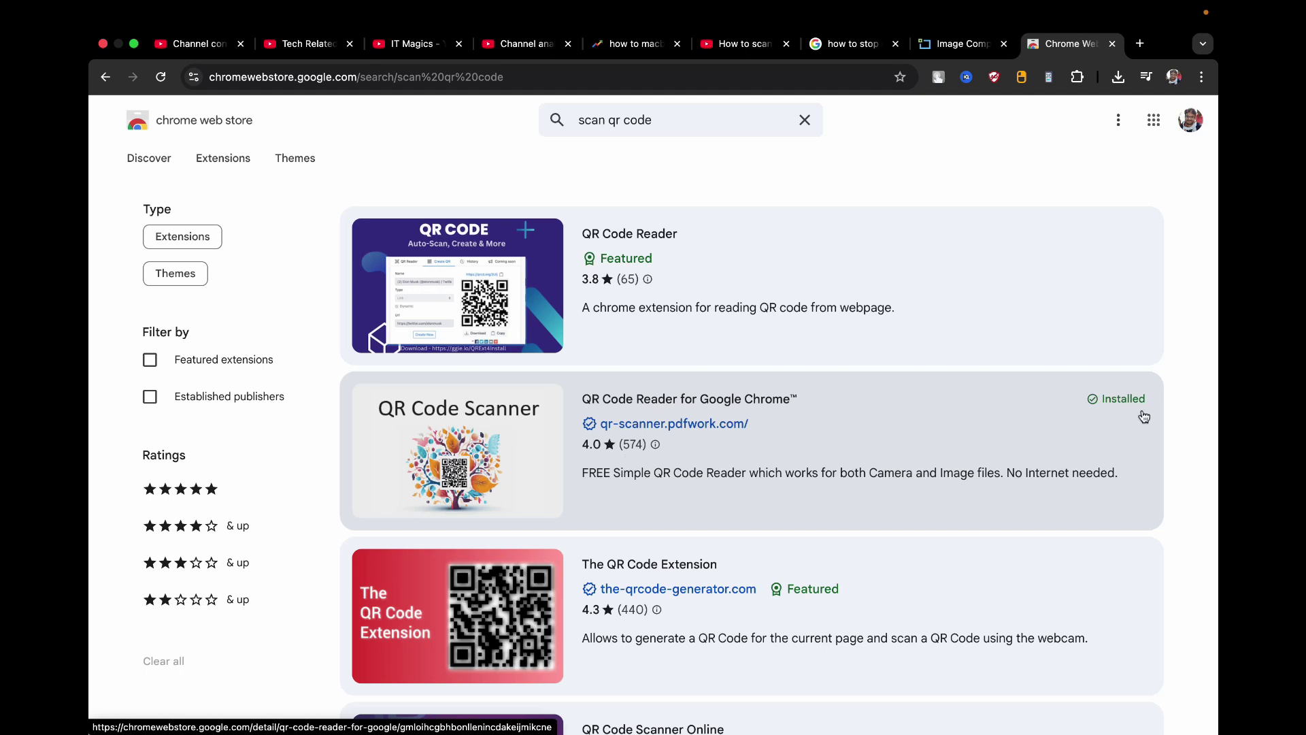
pyautogui.click(484, 421)
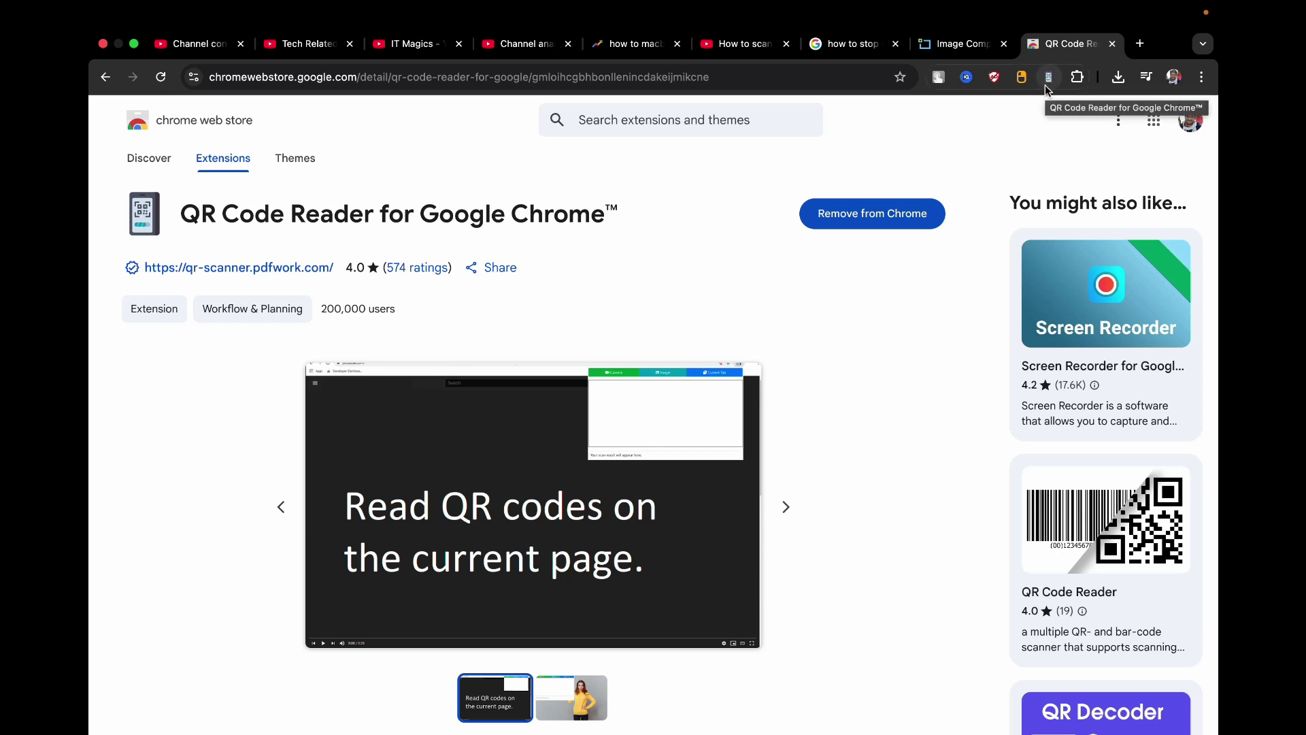
# Step: Open the QR Code Reader popup from its Chrome toolbar icon
pyautogui.click(1047, 79)
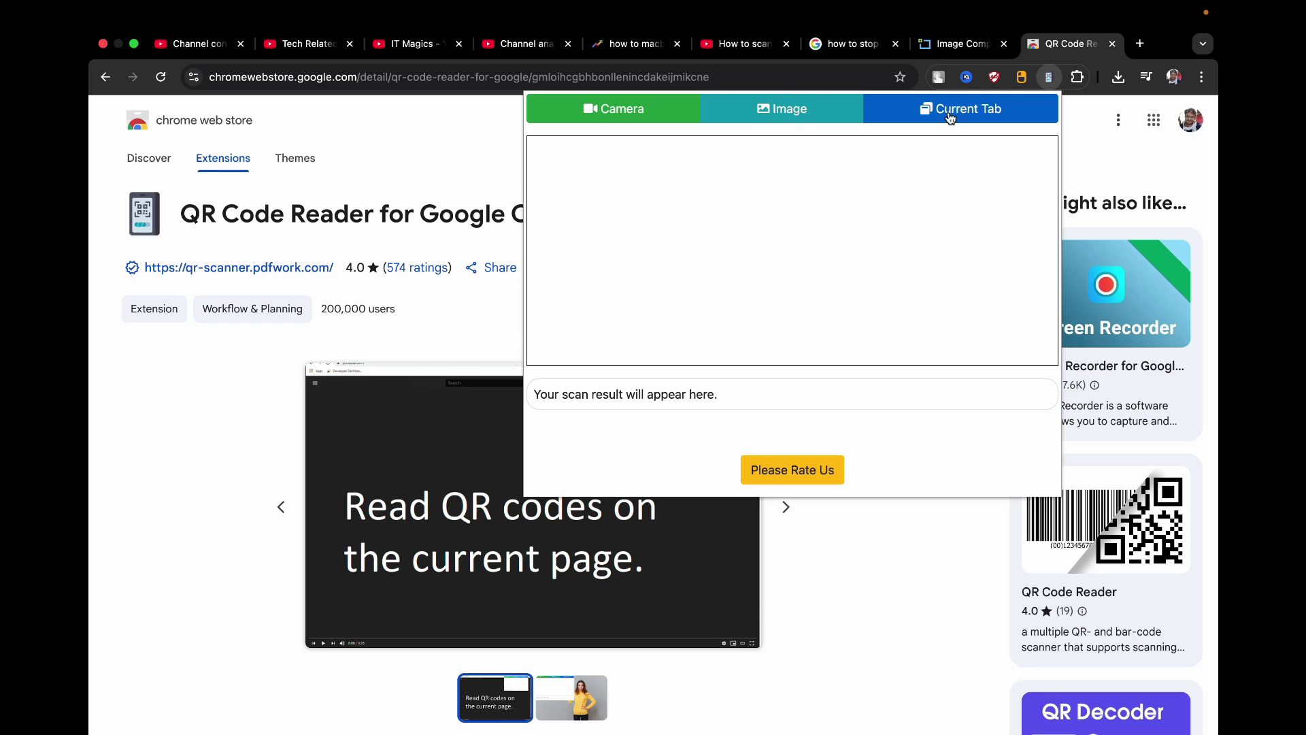
# Step: Choose Camera scanning and allow camera access "this time" only
pyautogui.click(645, 113)
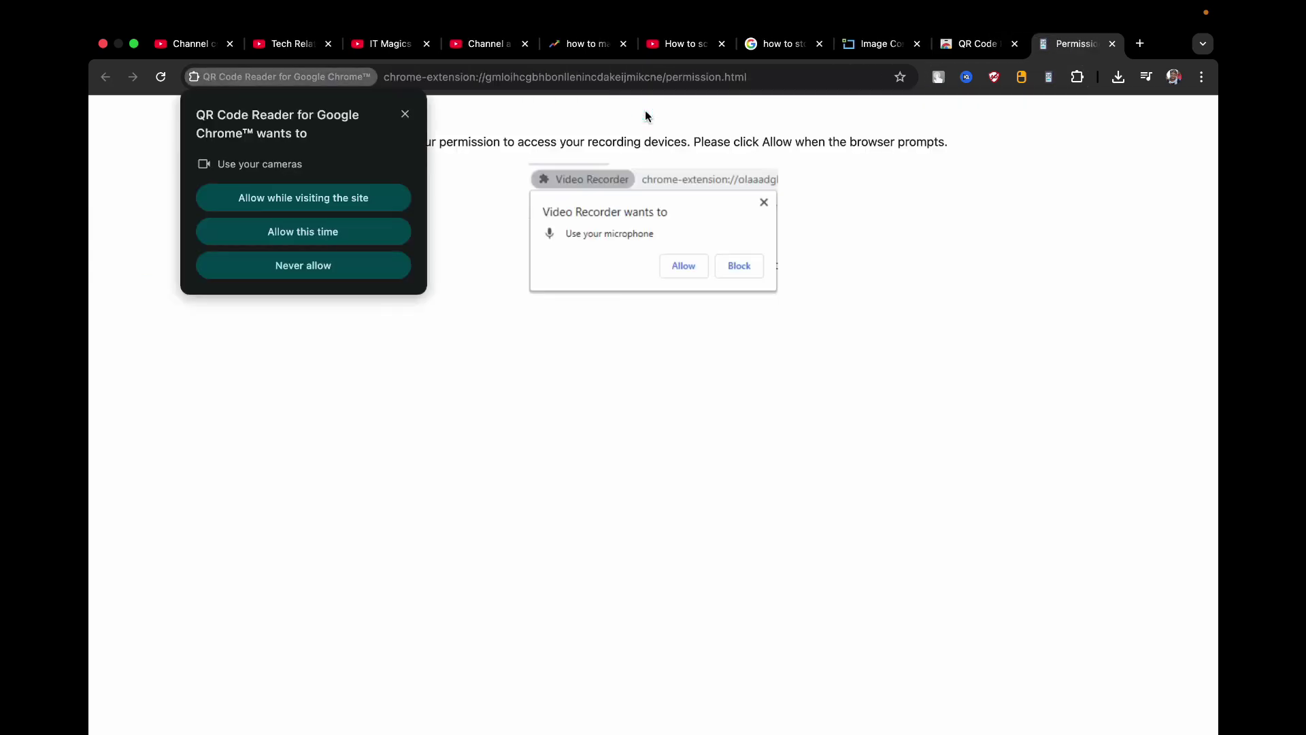
pyautogui.click(325, 236)
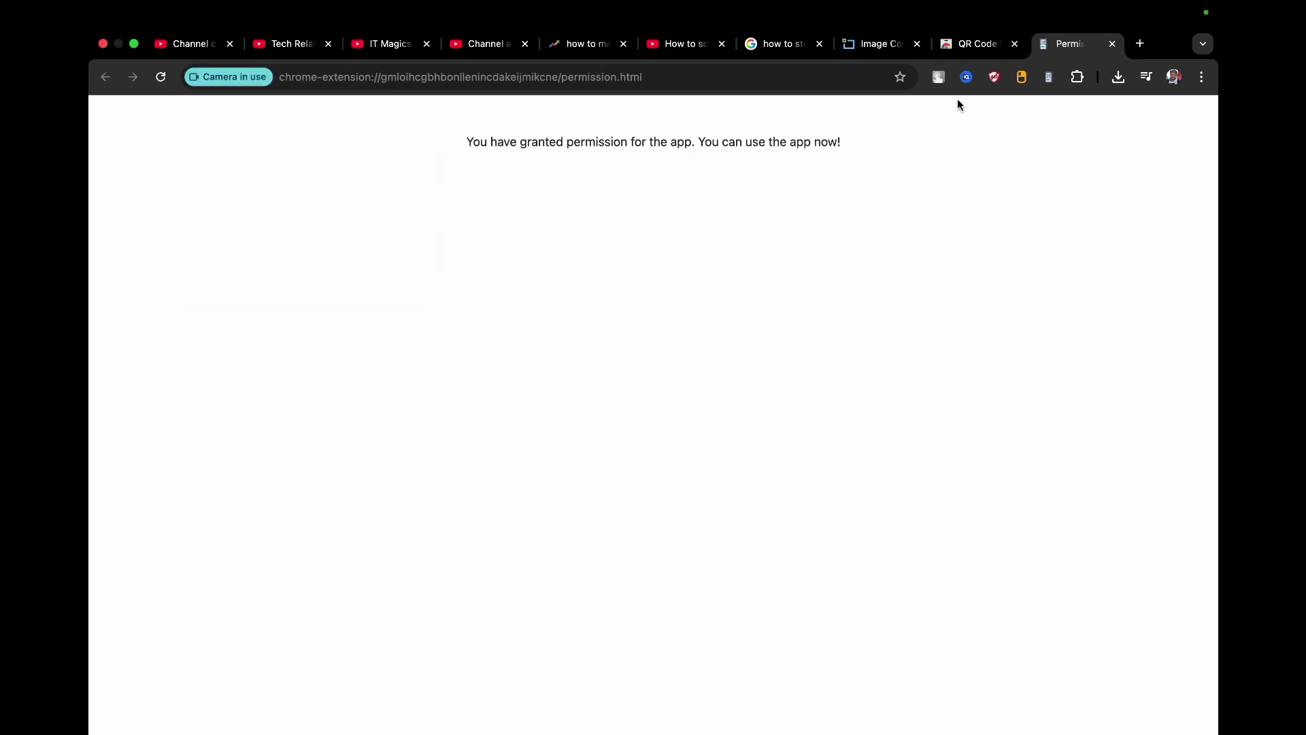
# Step: Reopen QR Code Reader and start a Camera scan of the phone's QR code
pyautogui.click(1050, 79)
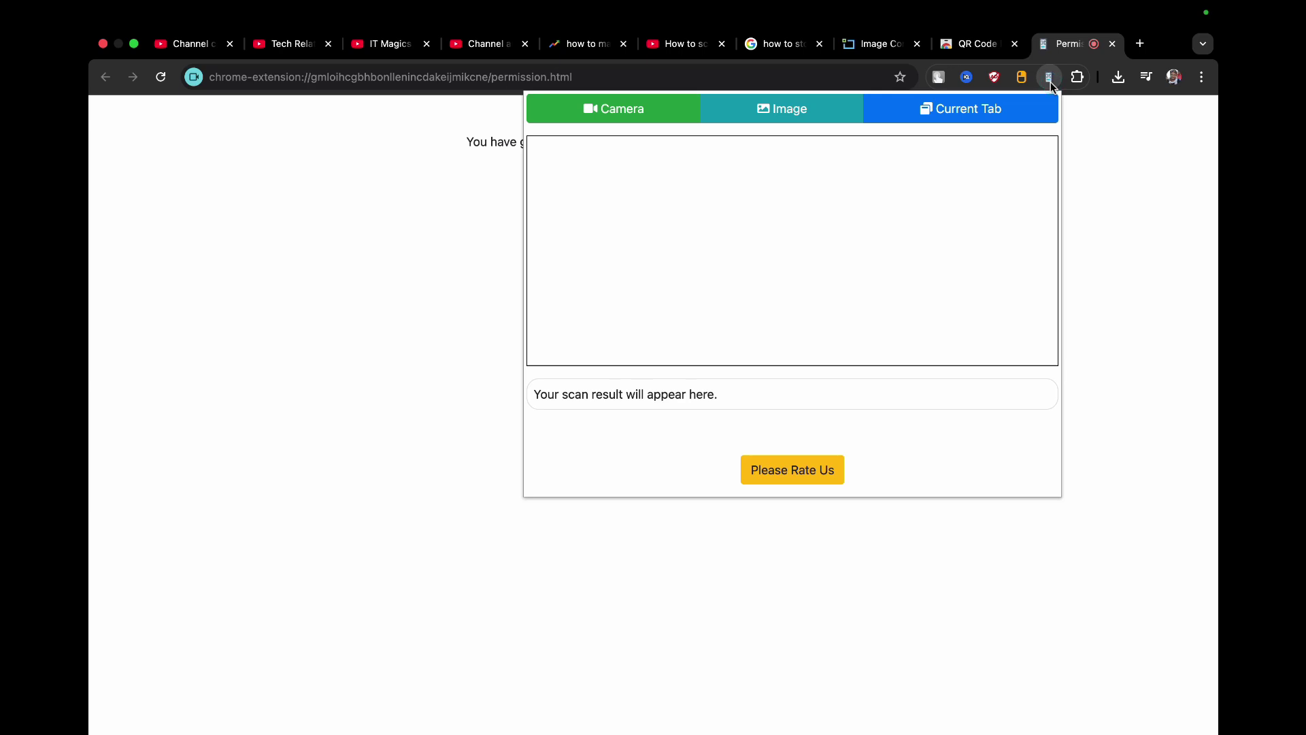
pyautogui.click(667, 112)
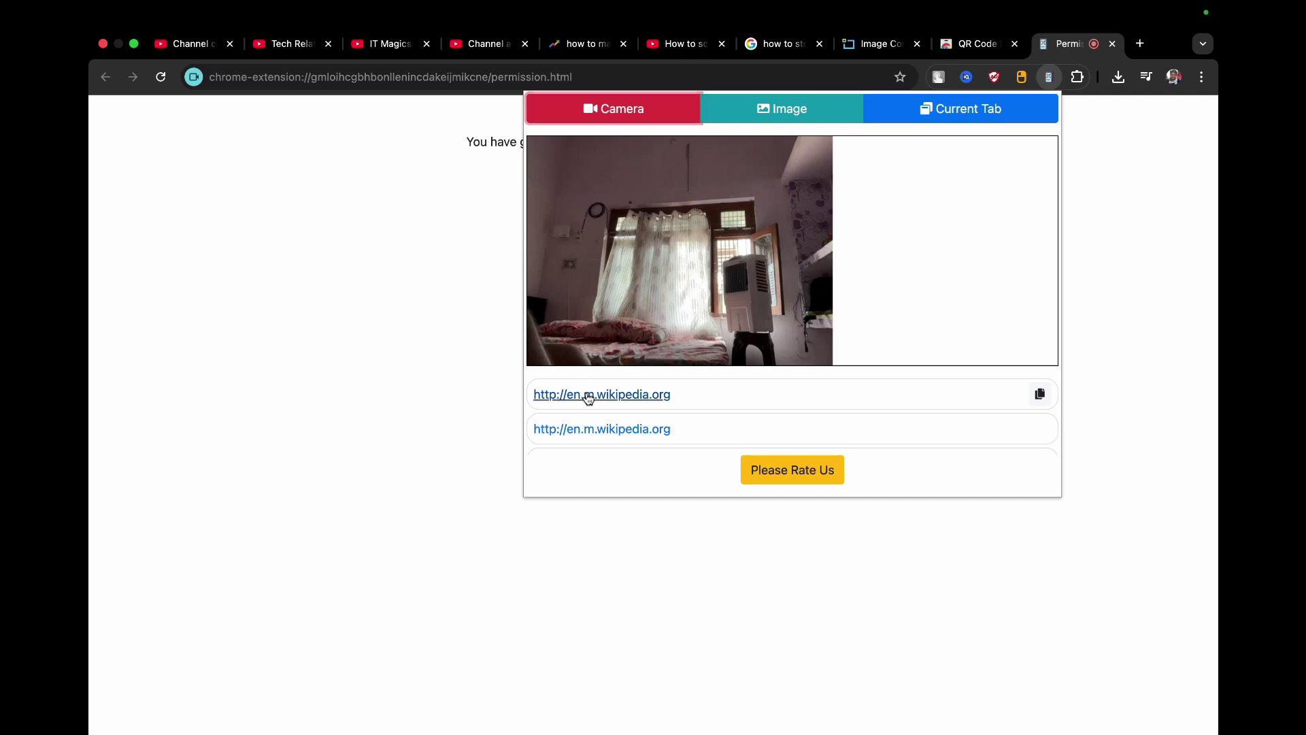
pyautogui.click(588, 397)
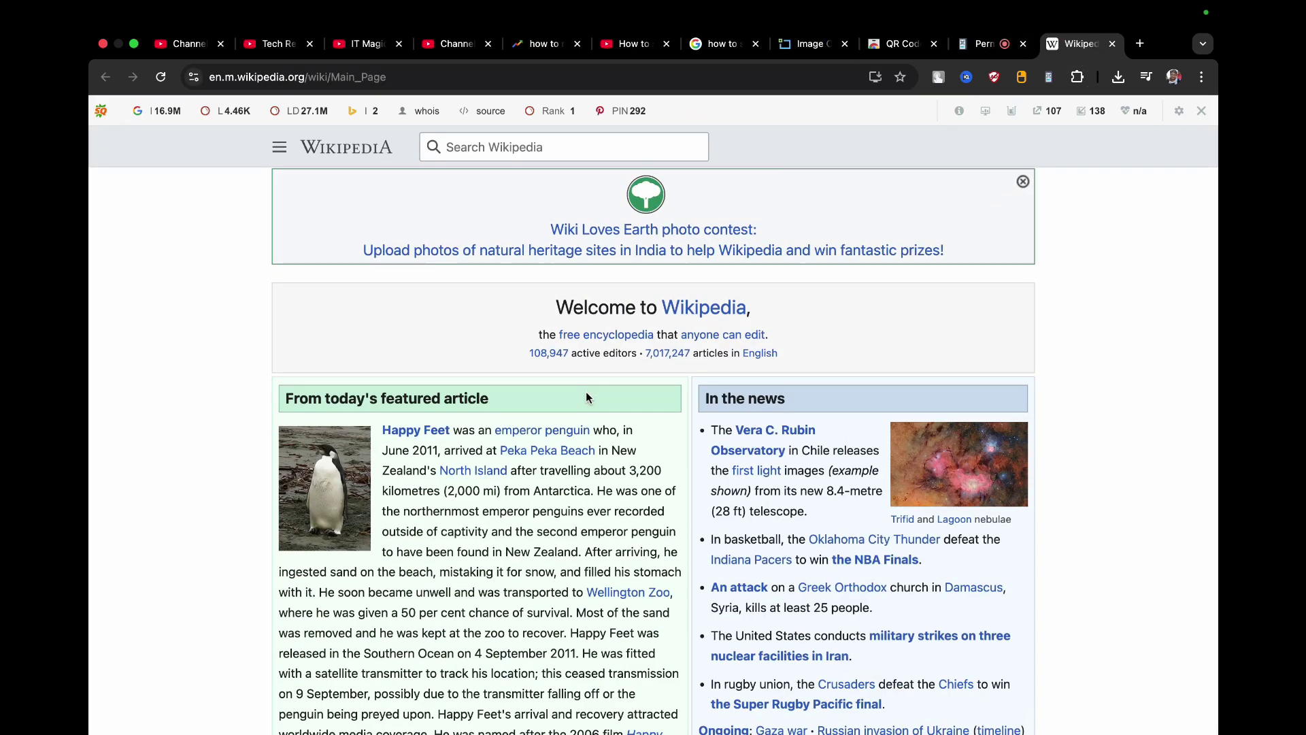